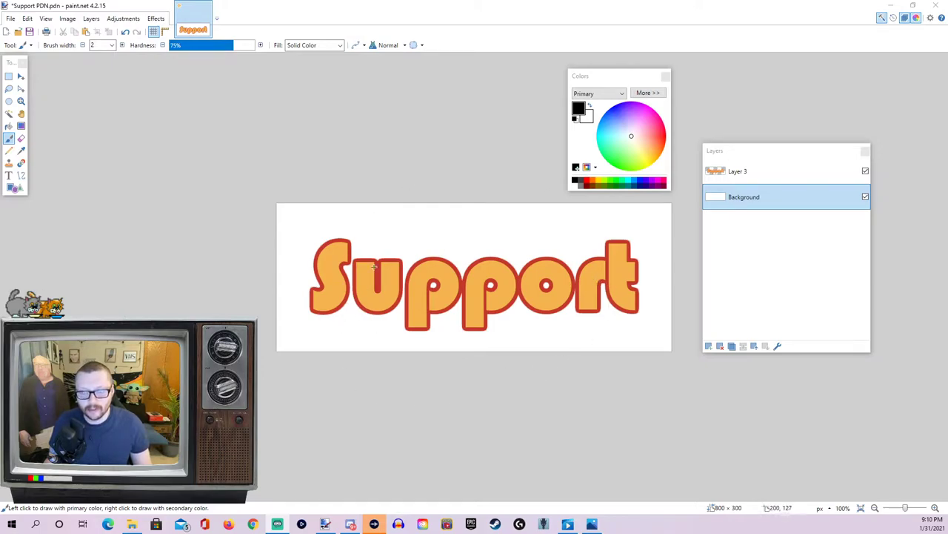
Step: Show the Channel Grain.jpg texture in the photo viewer, and clear its window away from the Support canvas
click(321, 238)
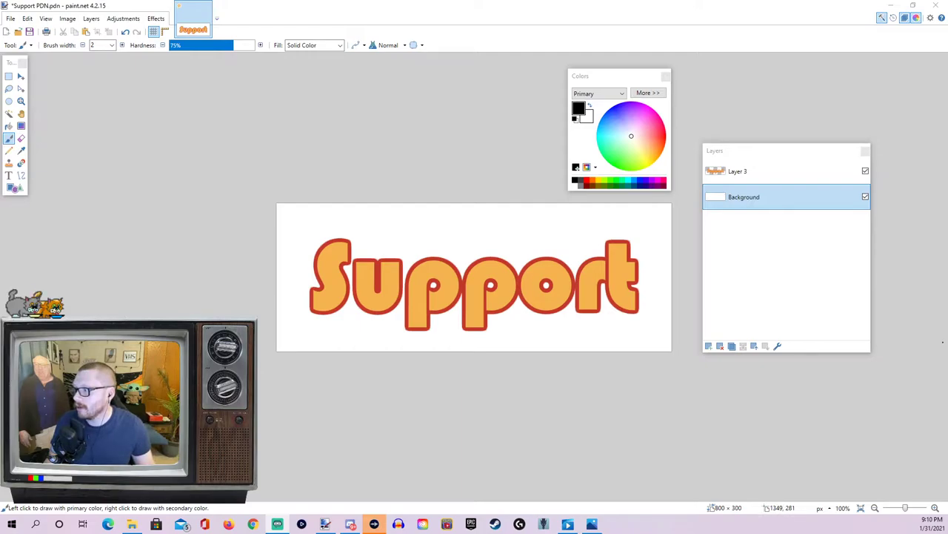
mouse_move(942, 342)
mouse_down()
mouse_move(694, 156)
mouse_move(444, 74)
mouse_move(420, 49)
mouse_move(502, 45)
mouse_up()
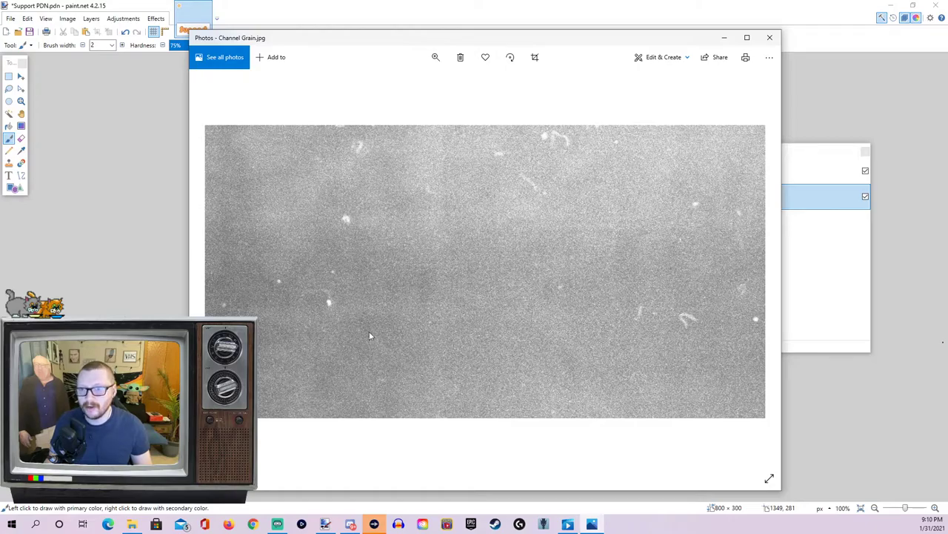
drag(505, 37, 504, 299)
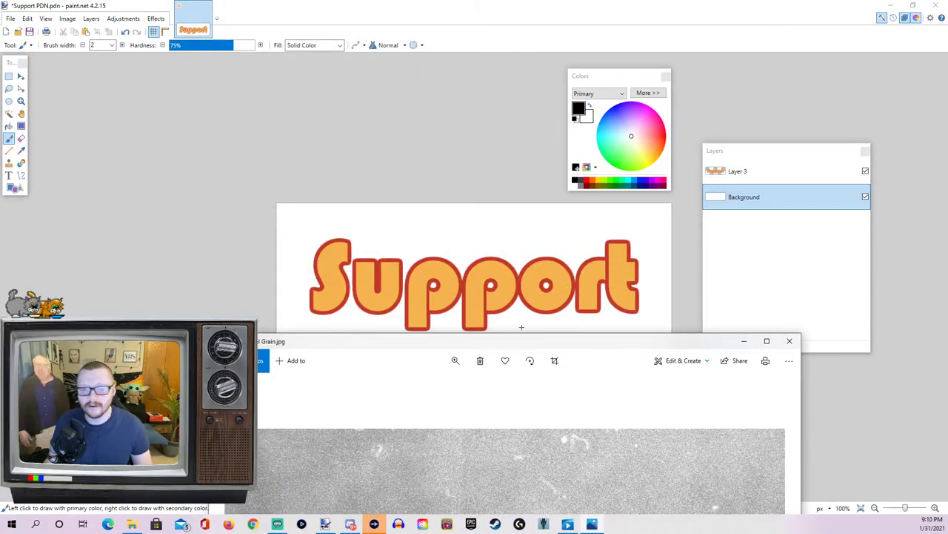
click(518, 332)
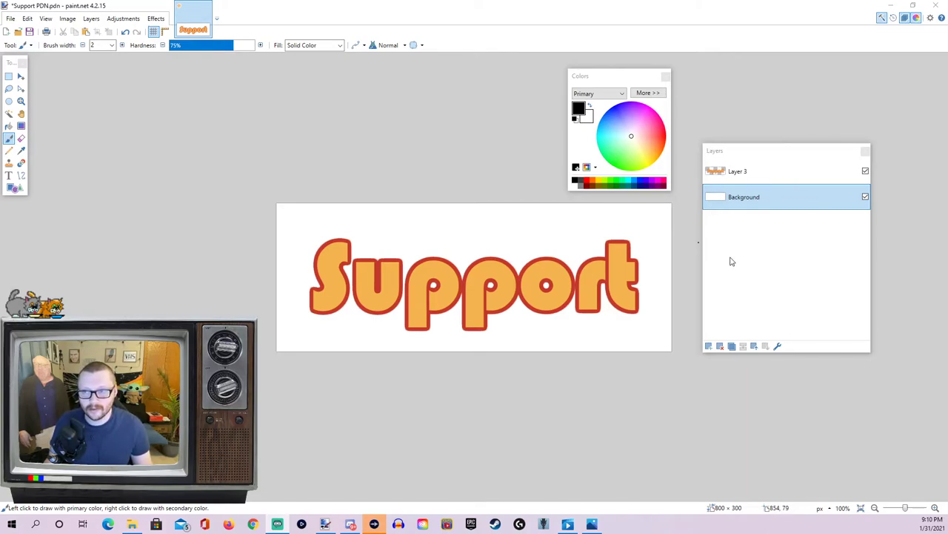
click(905, 19)
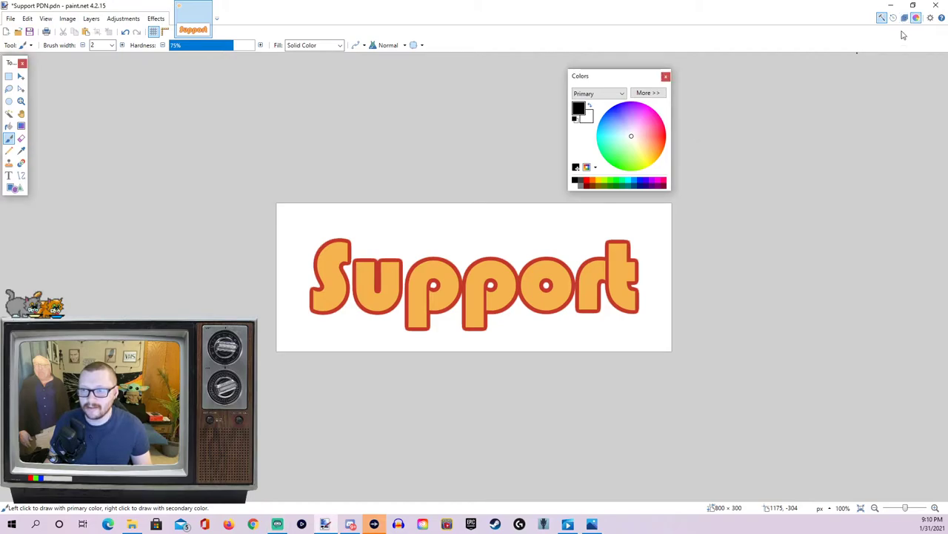
click(905, 18)
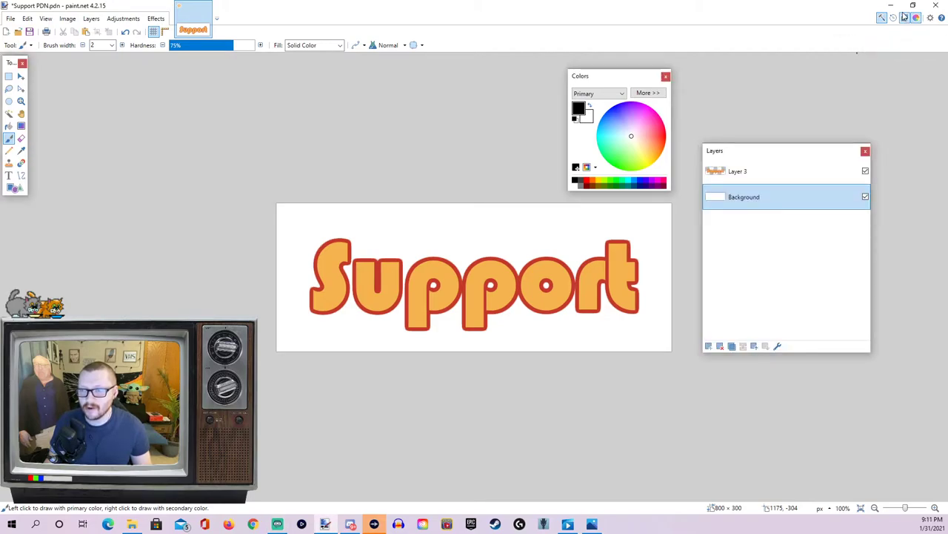
click(905, 18)
click(908, 19)
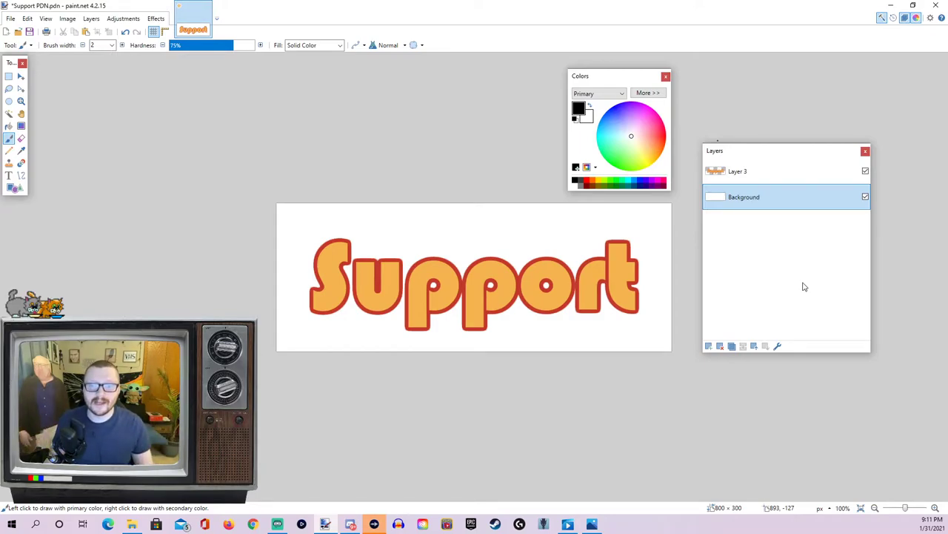
Step: Add a new layer and move it above the Support text layer
click(709, 347)
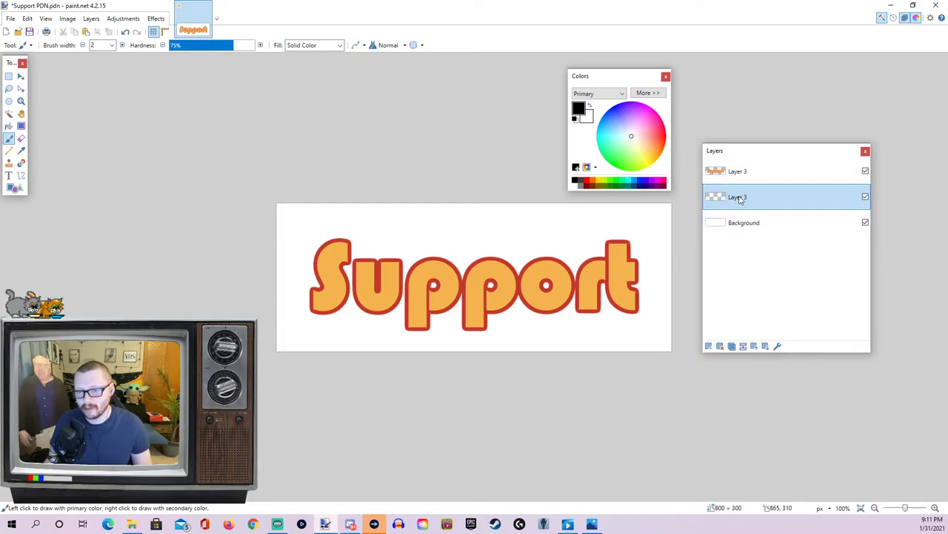
drag(739, 198, 742, 173)
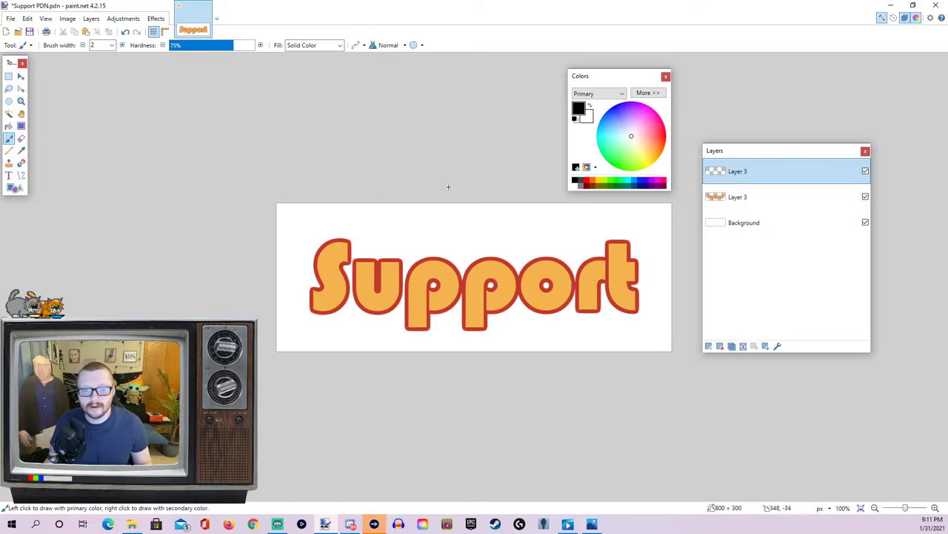
Step: Paste the grain image into the new top layer, keeping the canvas size, and position it to cover the whole canvas
click(9, 76)
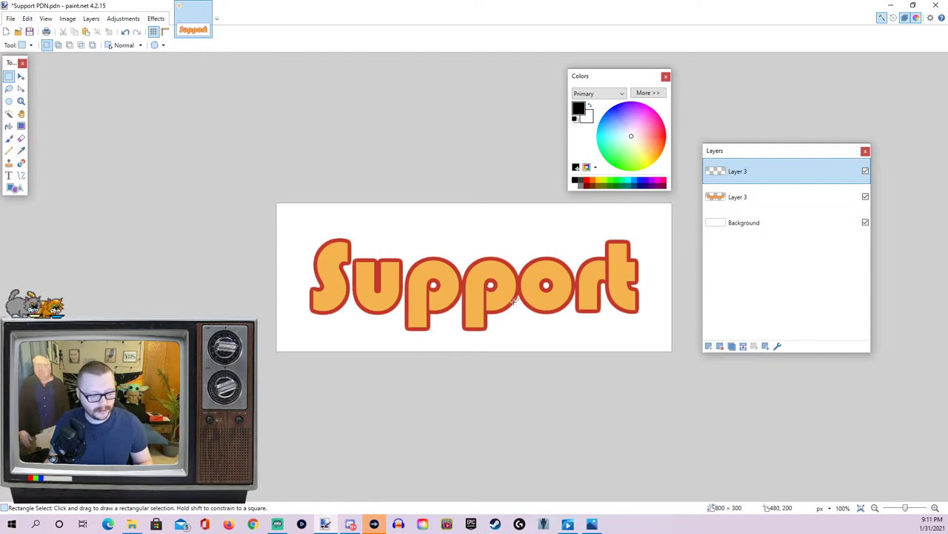
key(ctrl+v)
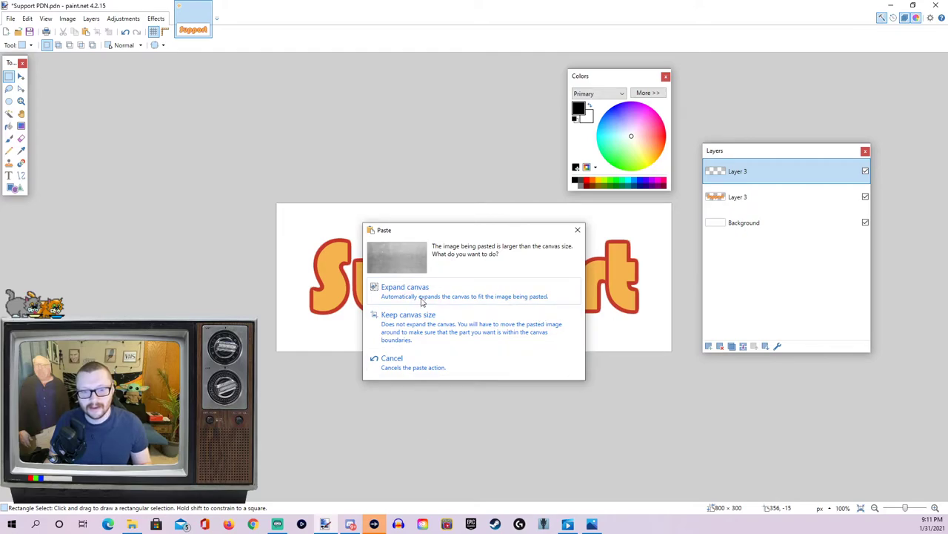
click(454, 327)
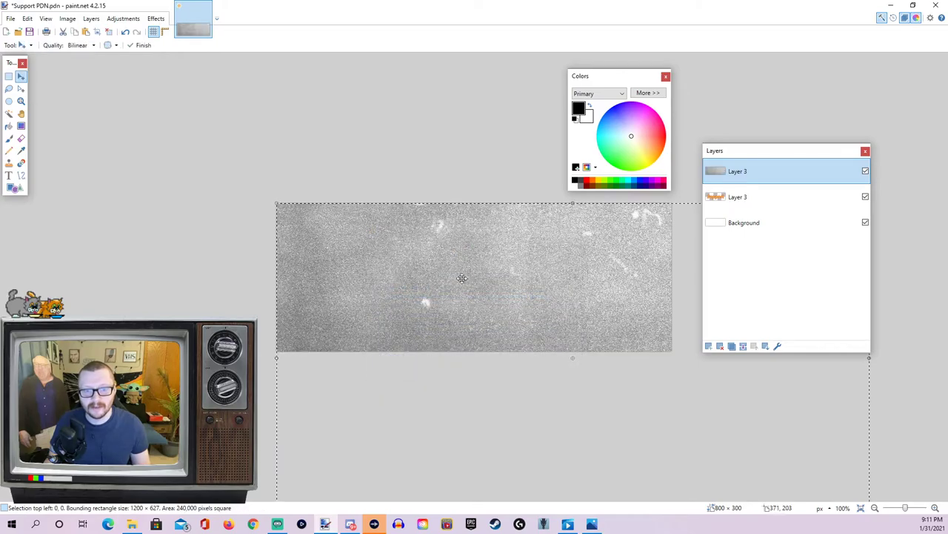
drag(587, 300, 509, 262)
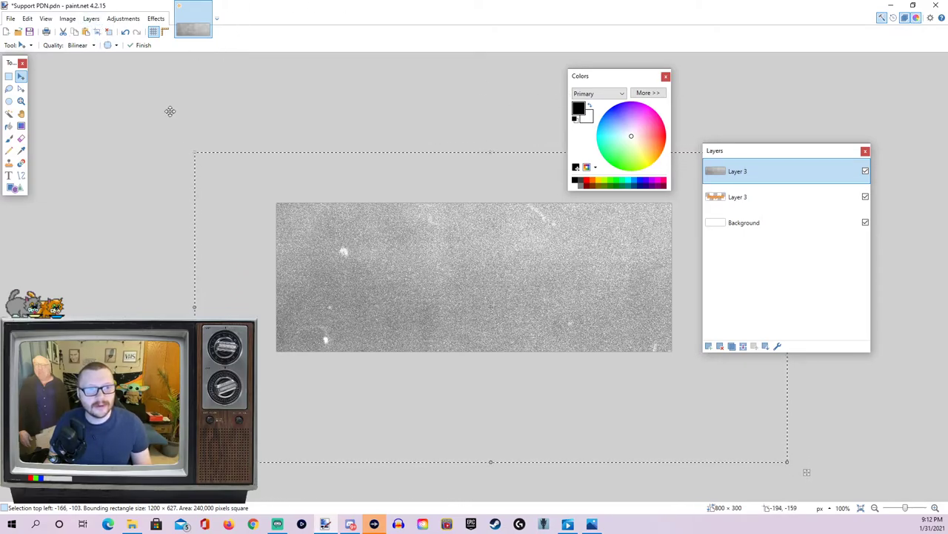
Step: Set the grain layer's opacity to 75 in its layer properties
click(91, 18)
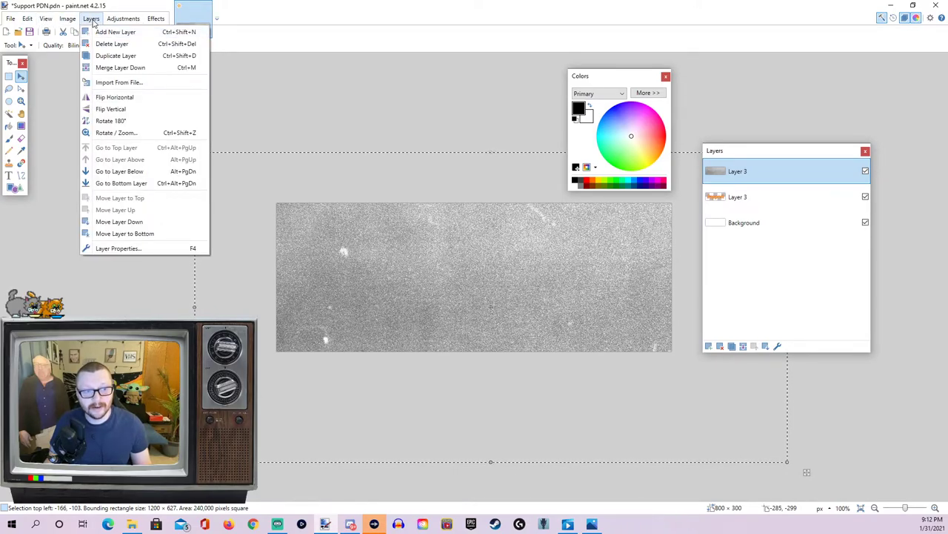
click(119, 248)
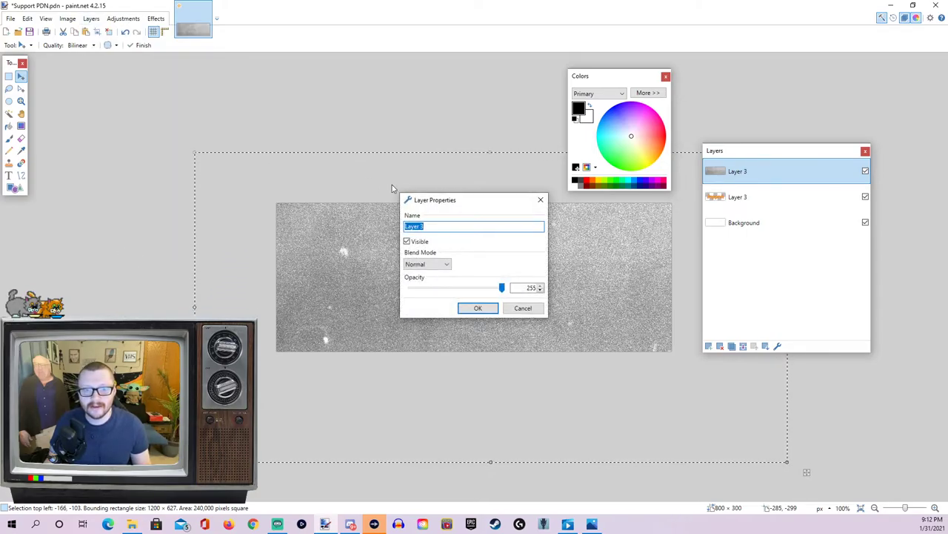
drag(450, 202, 357, 194)
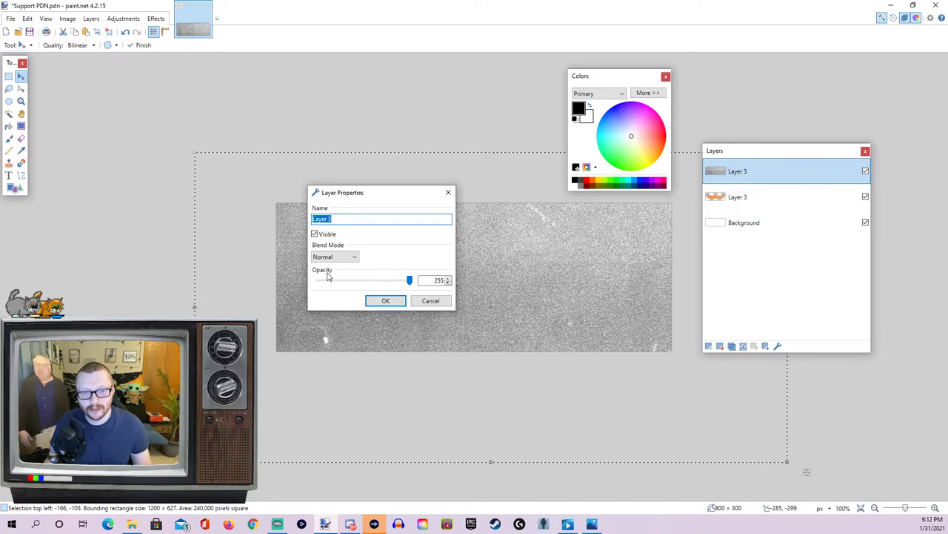
drag(409, 280, 368, 281)
drag(338, 195, 148, 185)
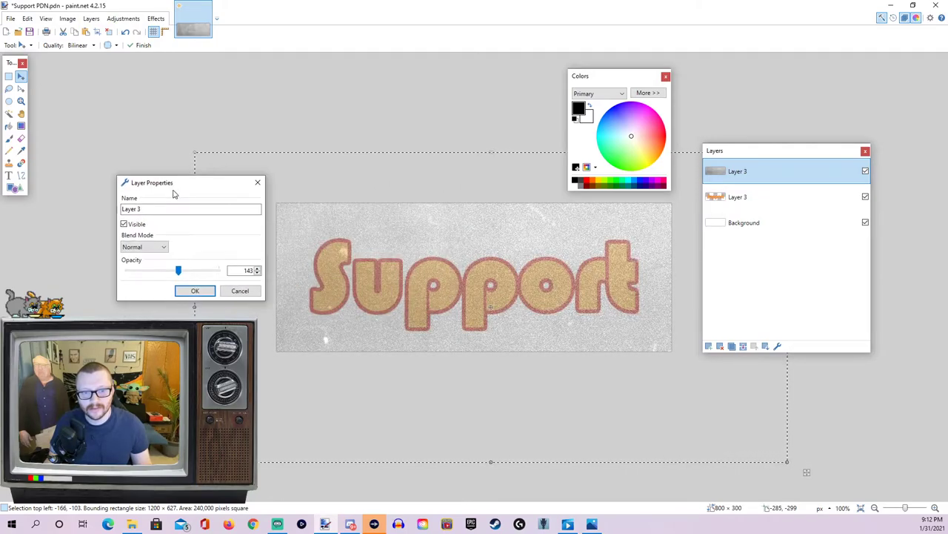
mouse_move(173, 272)
mouse_down()
mouse_move(157, 272)
mouse_move(214, 271)
mouse_move(167, 272)
mouse_up()
click(258, 273)
click(257, 273)
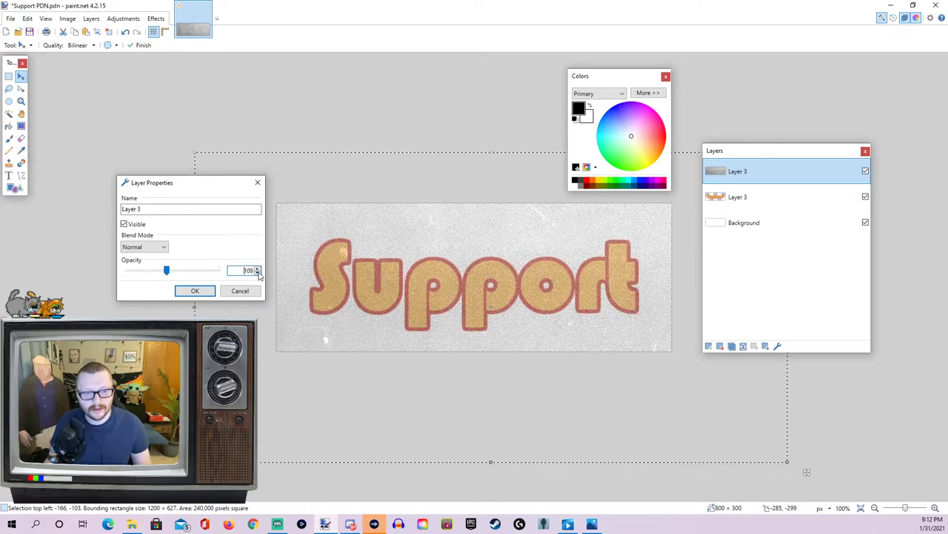
click(258, 273)
click(258, 273)
click(258, 273)
click(257, 272)
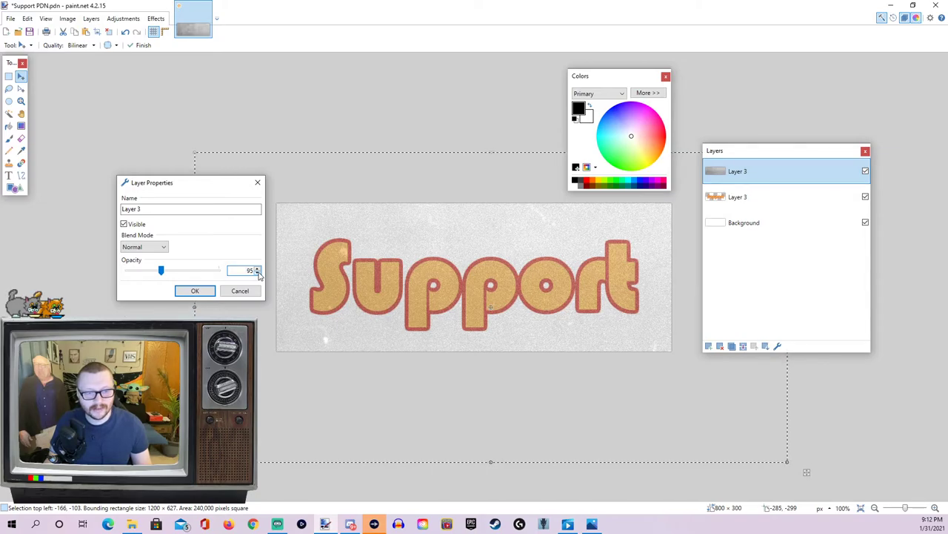
click(258, 273)
click(258, 273)
click(258, 272)
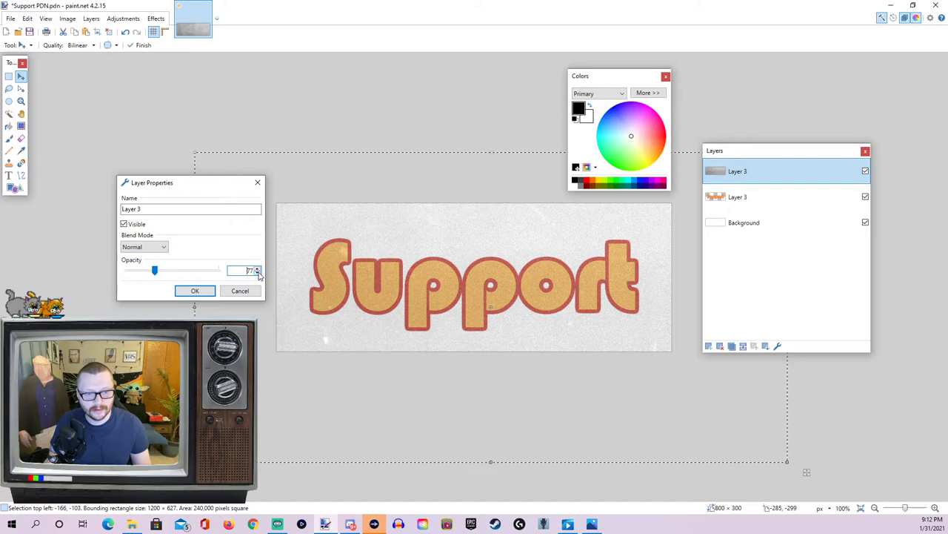
click(258, 273)
drag(192, 182, 115, 141)
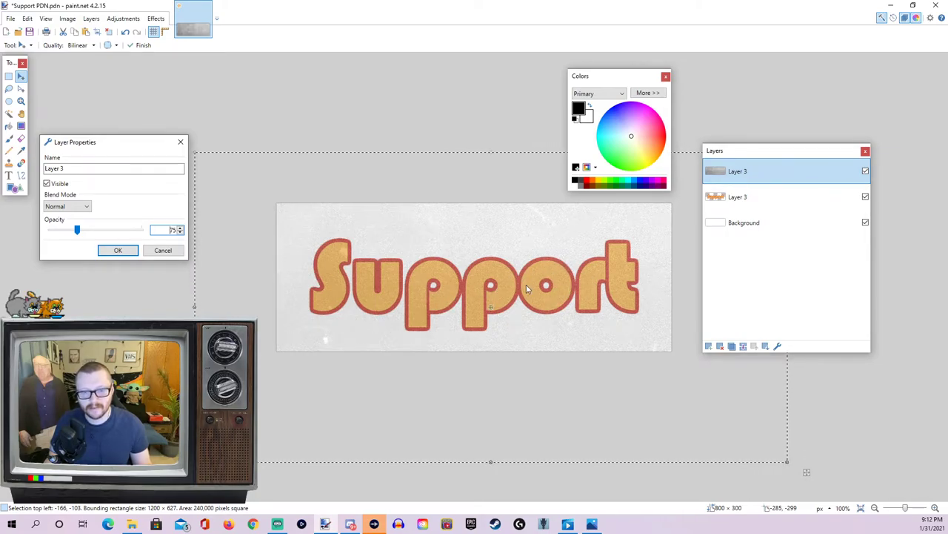
click(118, 250)
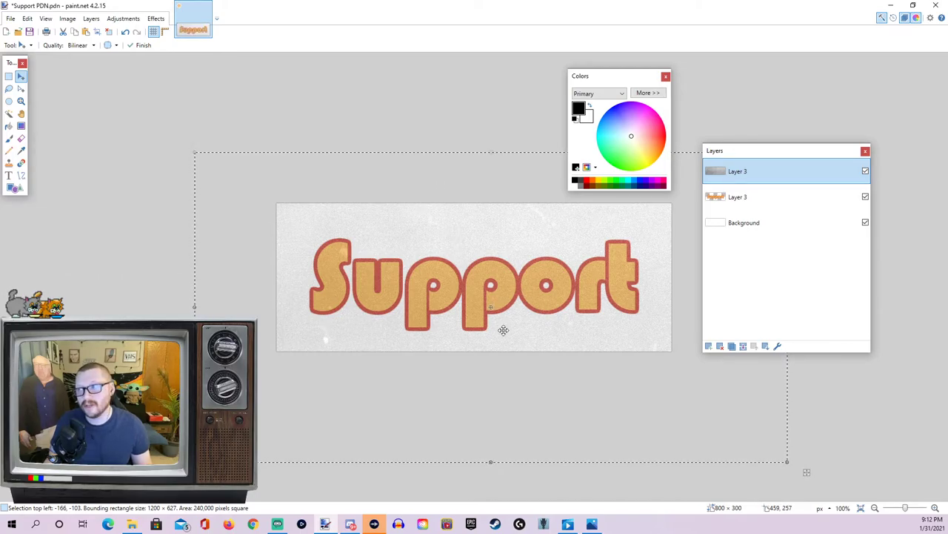
Step: Preview a higher opacity for the grain layer in its layer properties
click(91, 19)
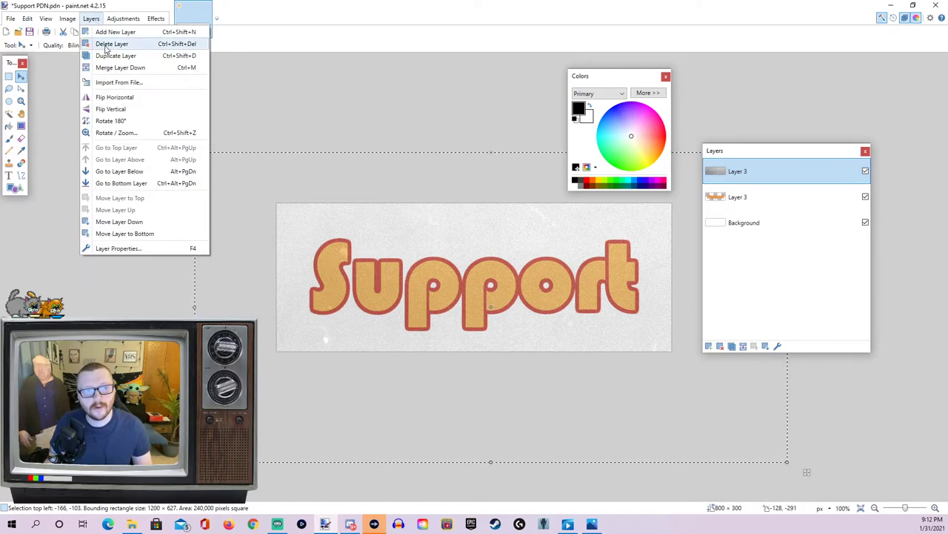
click(144, 250)
drag(436, 289, 456, 288)
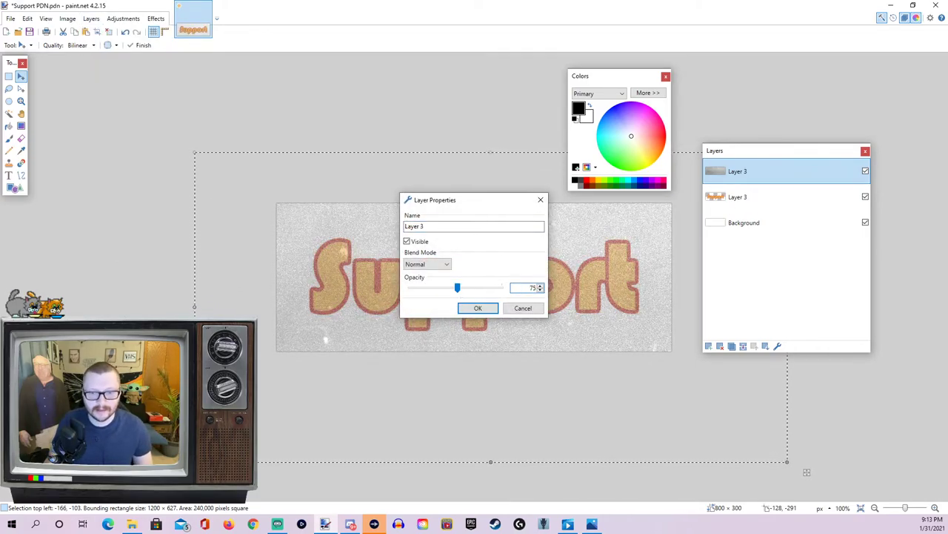
click(478, 308)
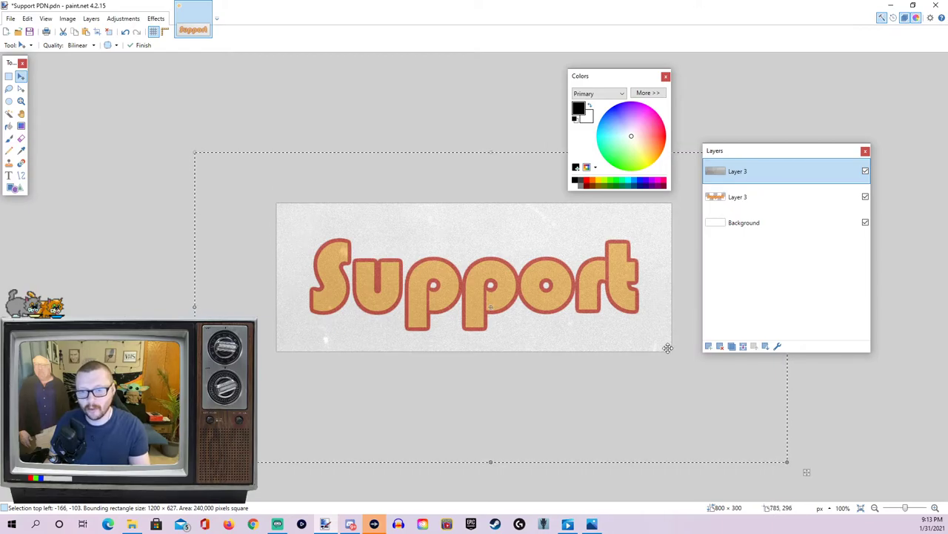
Step: Make the Support text layer active and move the Tools window closer to the canvas
click(758, 199)
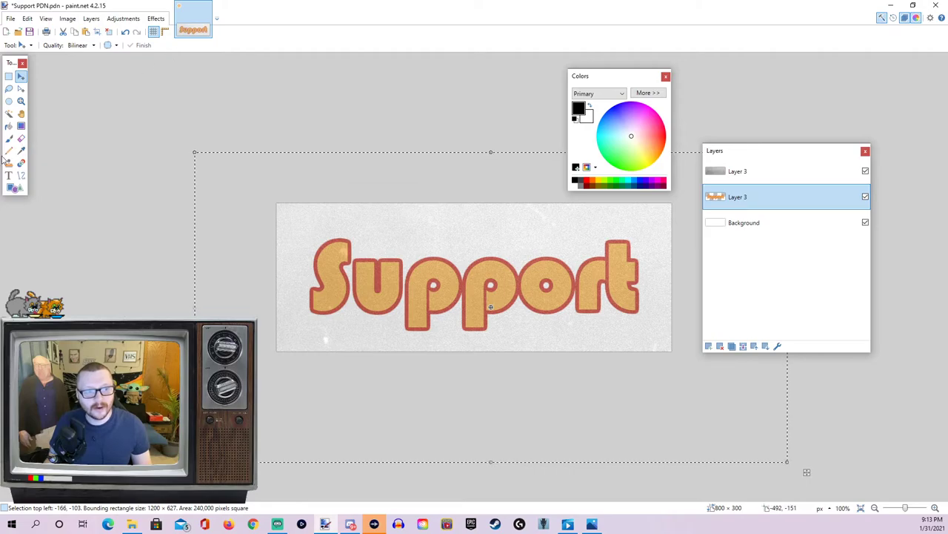
drag(9, 66, 156, 135)
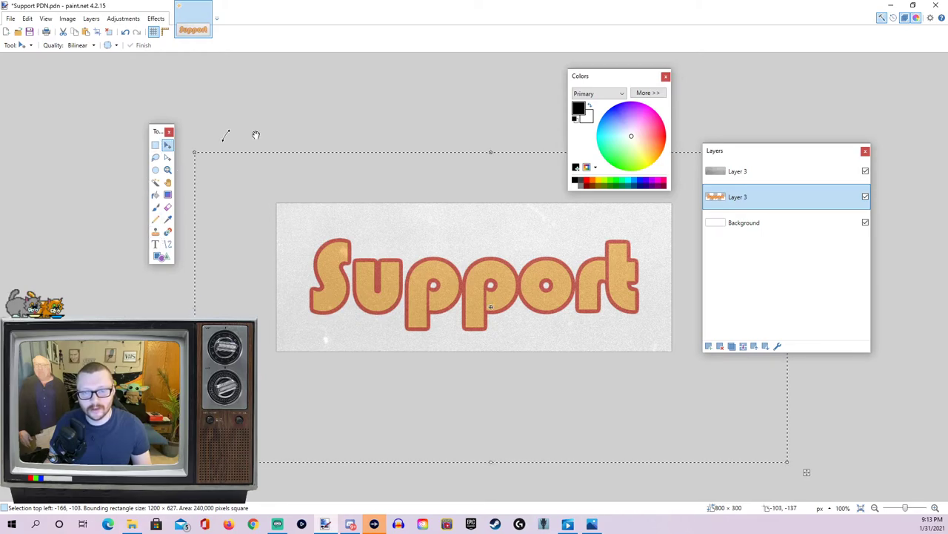
click(883, 18)
click(882, 19)
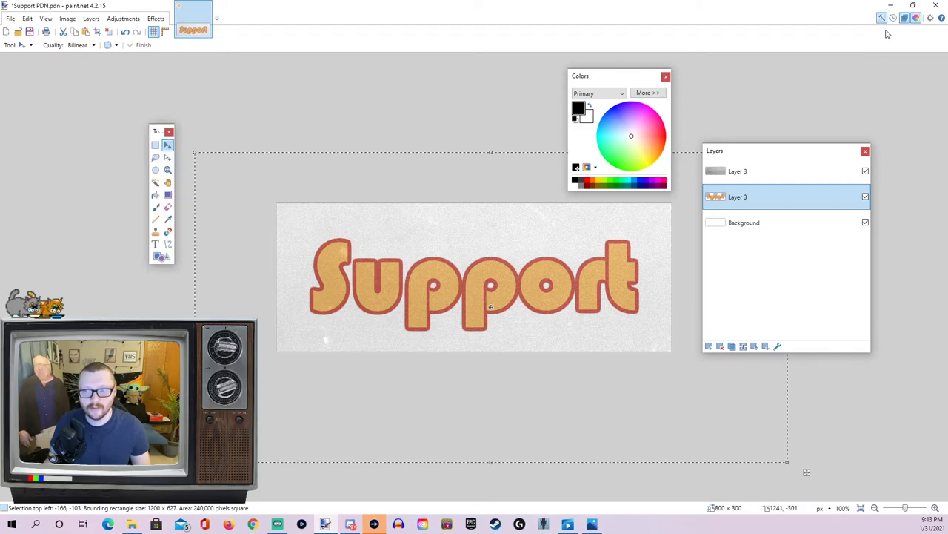
Step: Clear the current selection and select the empty area around the Support lettering on its layer with the Magic Wand
click(155, 182)
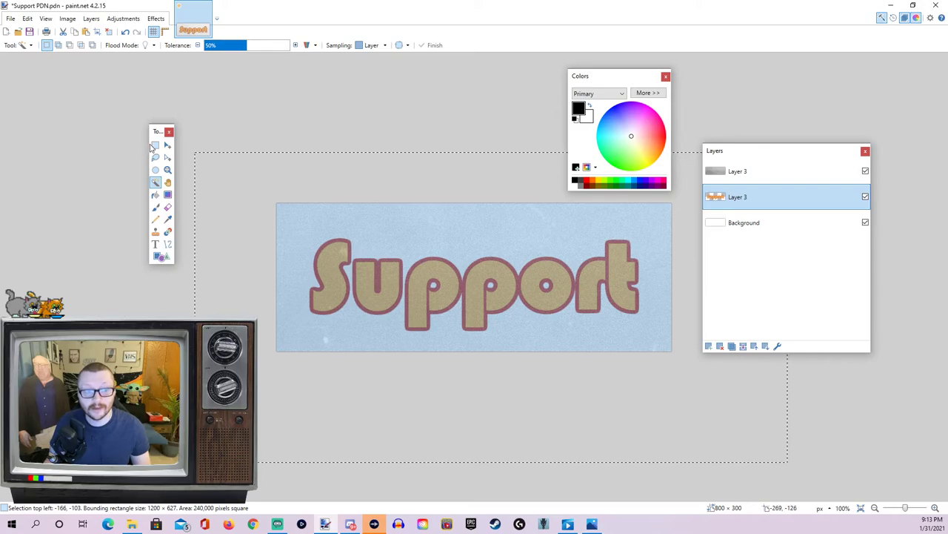
click(154, 145)
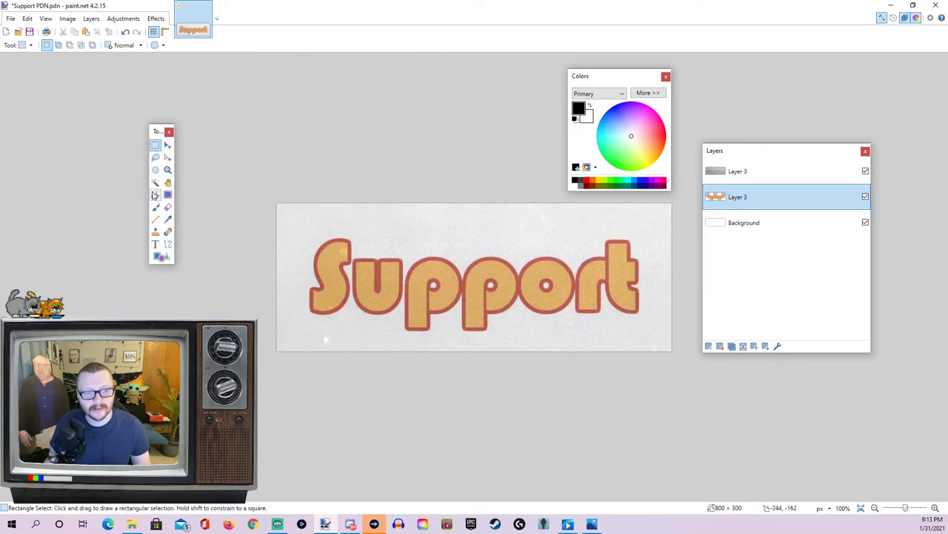
click(156, 183)
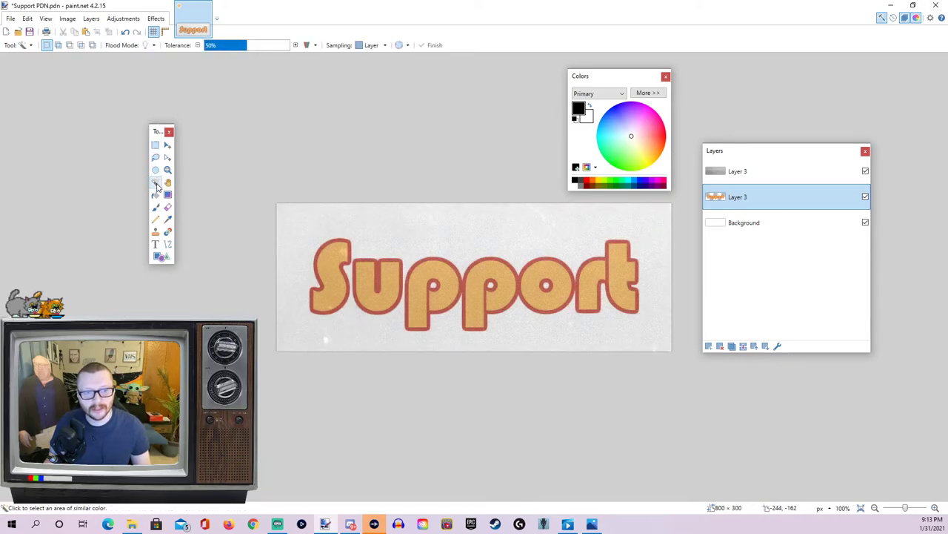
click(502, 232)
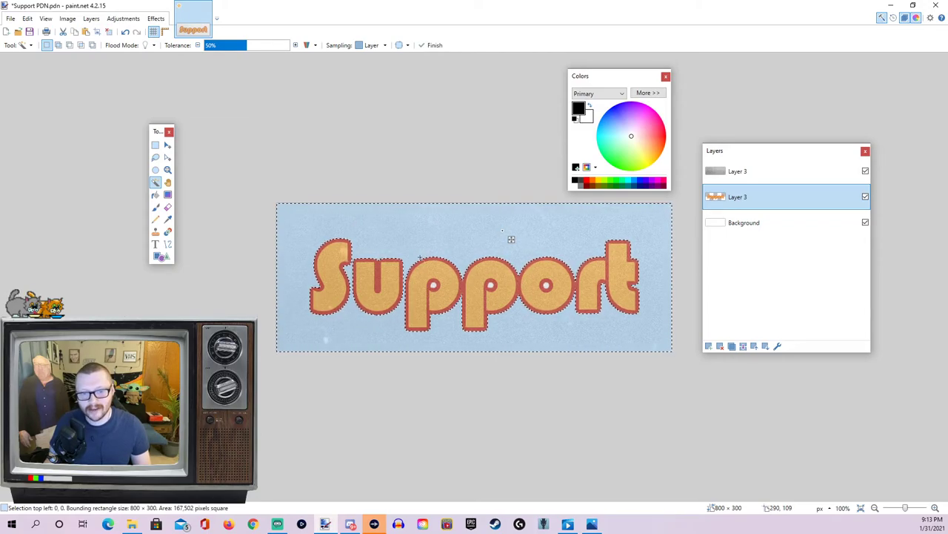
click(393, 279)
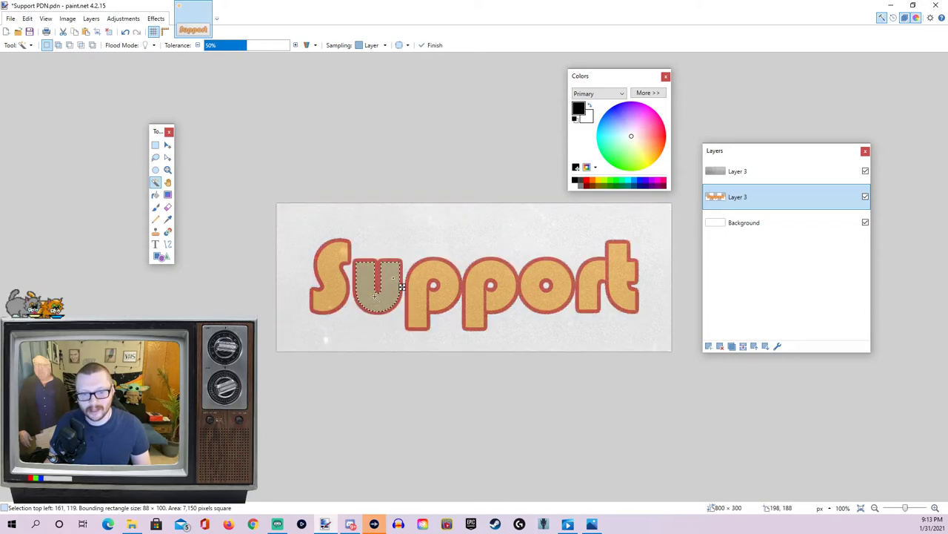
click(445, 286)
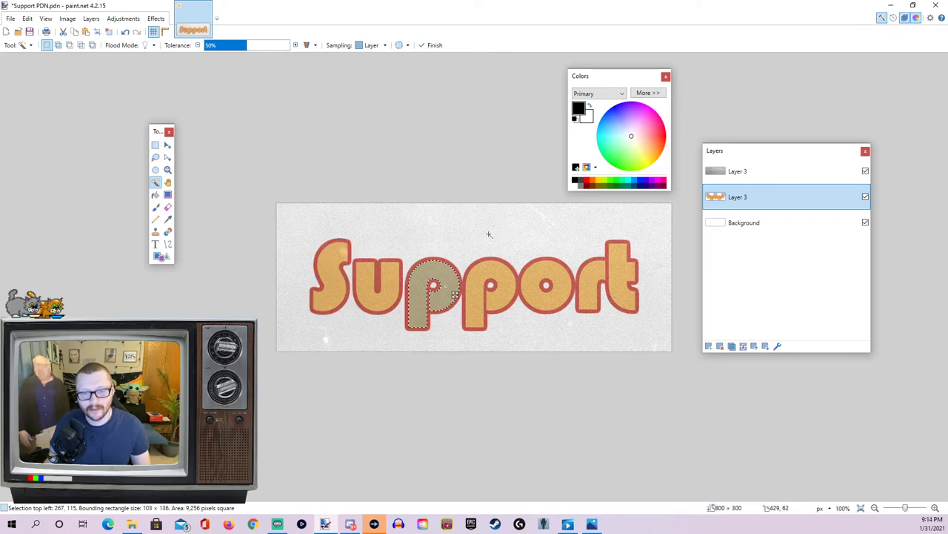
click(488, 234)
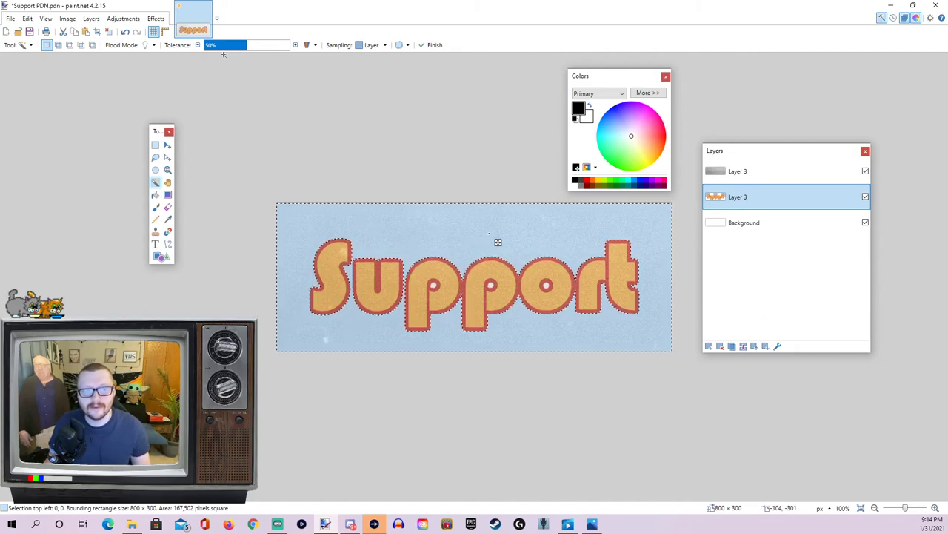
Step: Raise the Magic Wand tolerance to 75%, and lower it to 72% so the selection leaves out the red letter outline
click(295, 45)
click(295, 45)
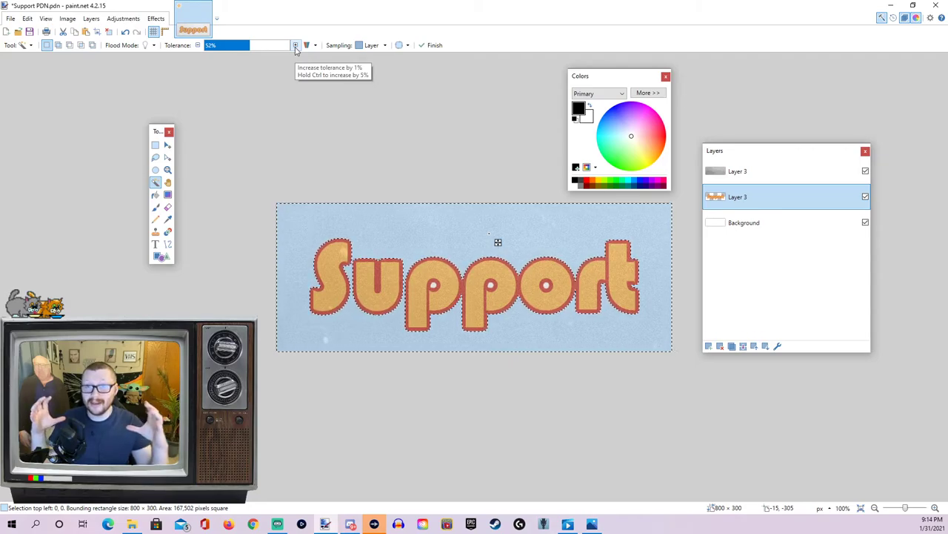
click(294, 45)
click(295, 45)
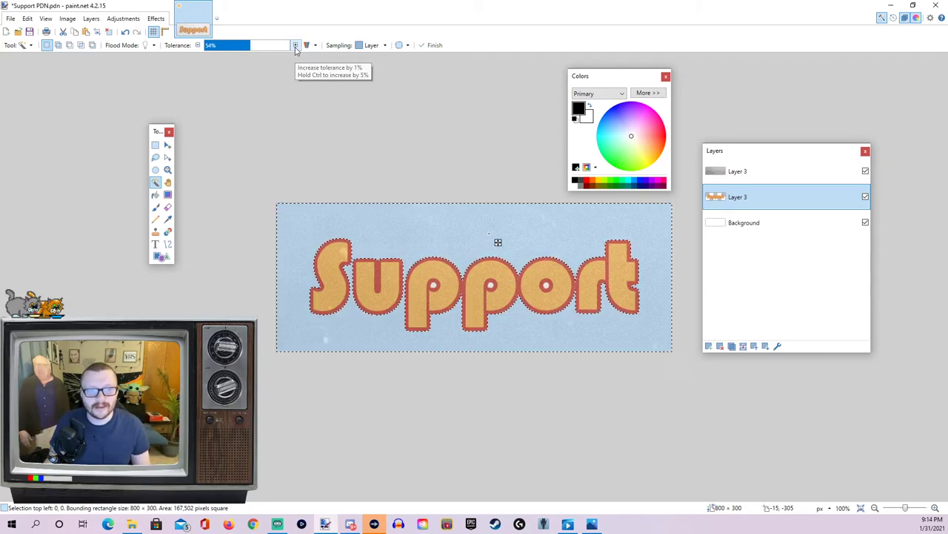
click(295, 45)
click(294, 45)
click(294, 45)
click(294, 45)
click(295, 45)
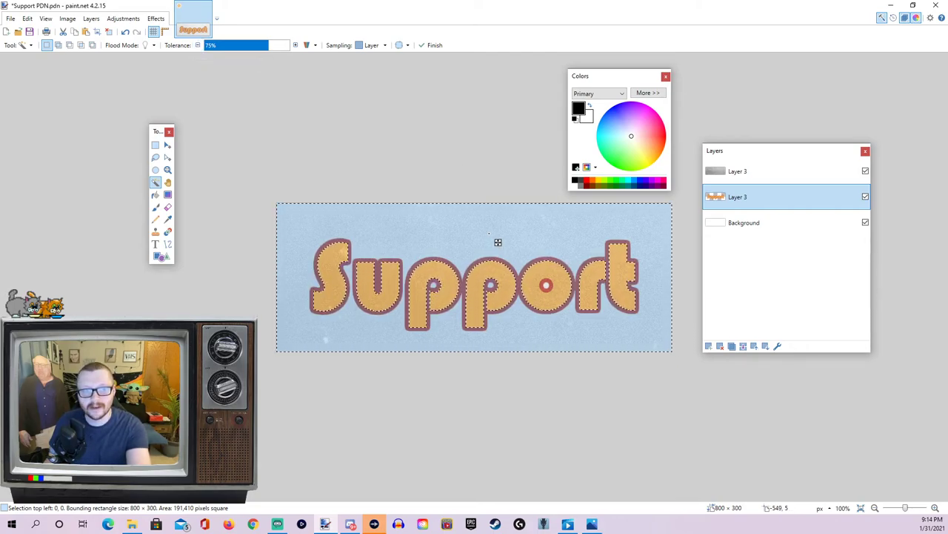
click(198, 46)
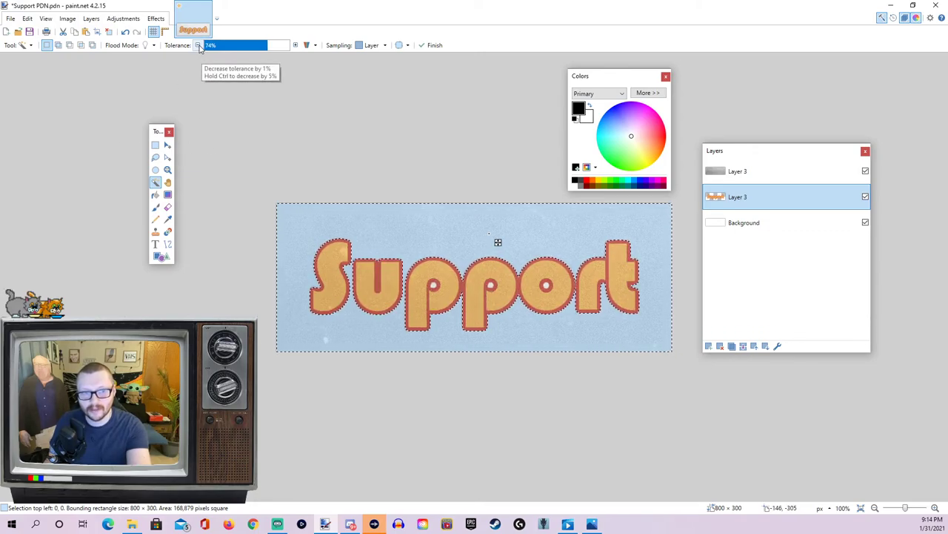
click(198, 45)
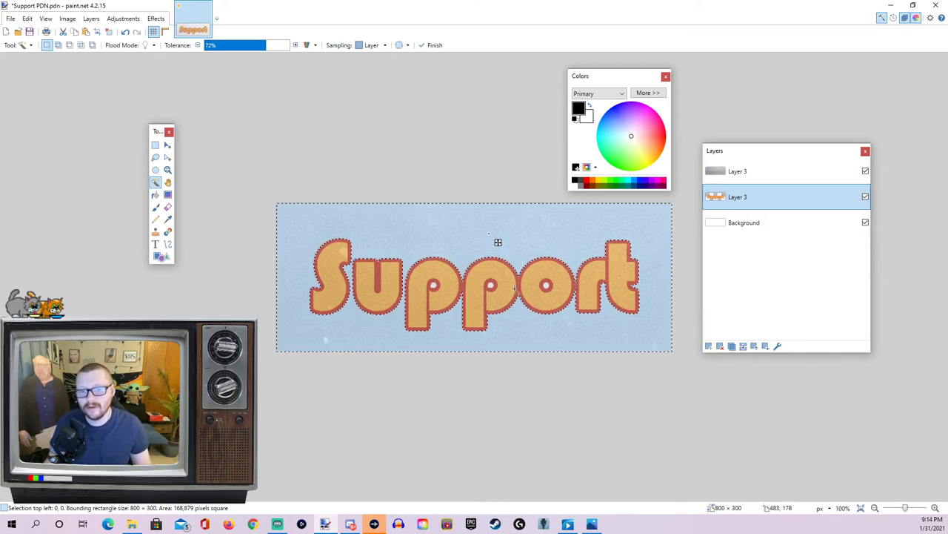
Step: Delete the selected area around the lettering from the grain layer, deselect, and switch to the Rectangle Select tool
click(780, 173)
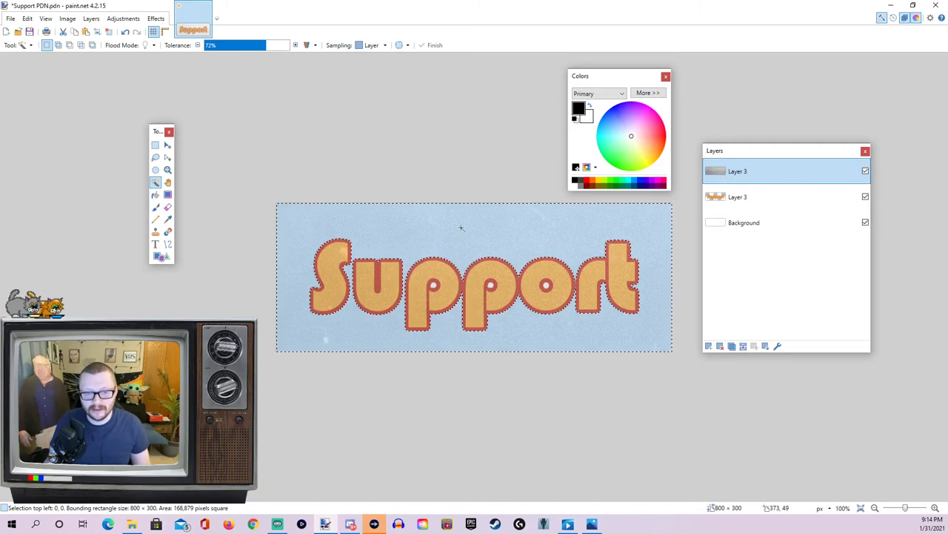
key(ctrl+d)
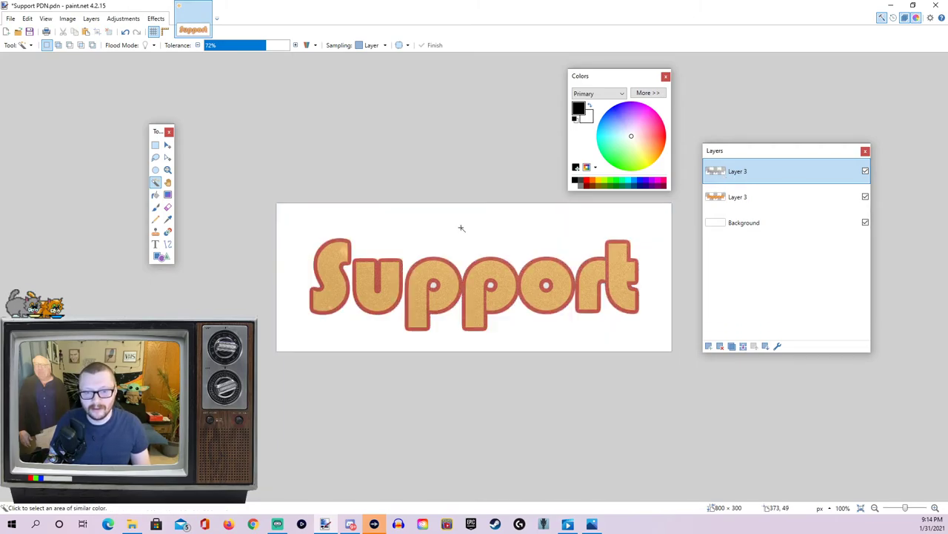
click(155, 144)
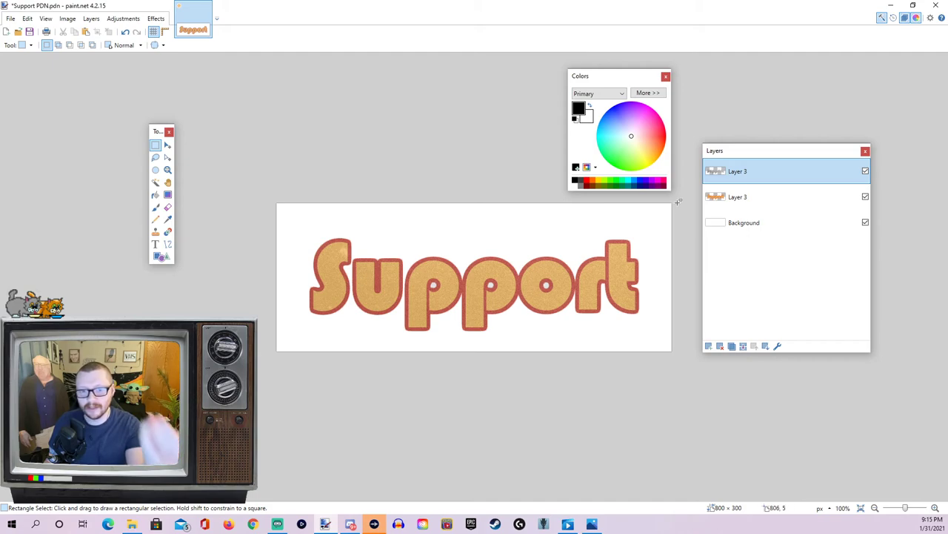
Step: Select the hole of the first "p" on the Support text layer with the Magic Wand and delete it from the grain layer
click(756, 189)
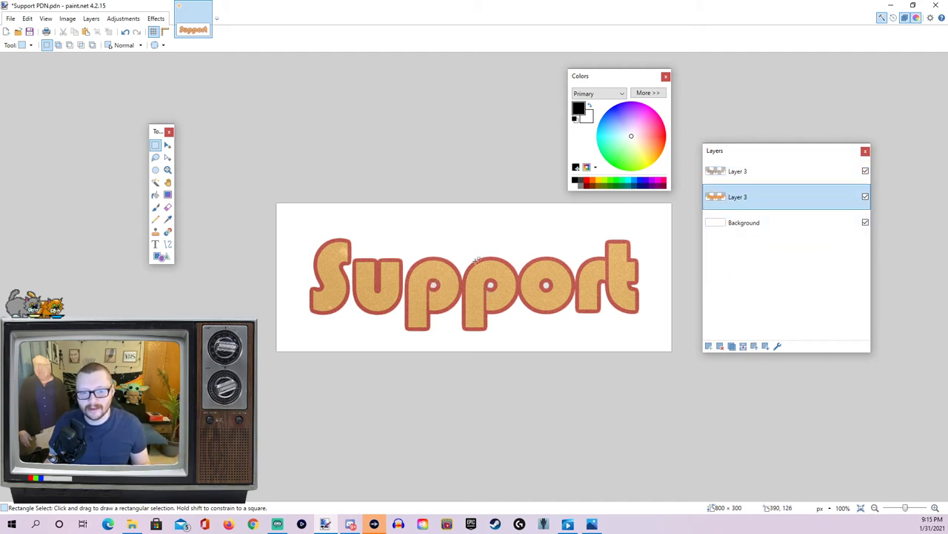
click(156, 181)
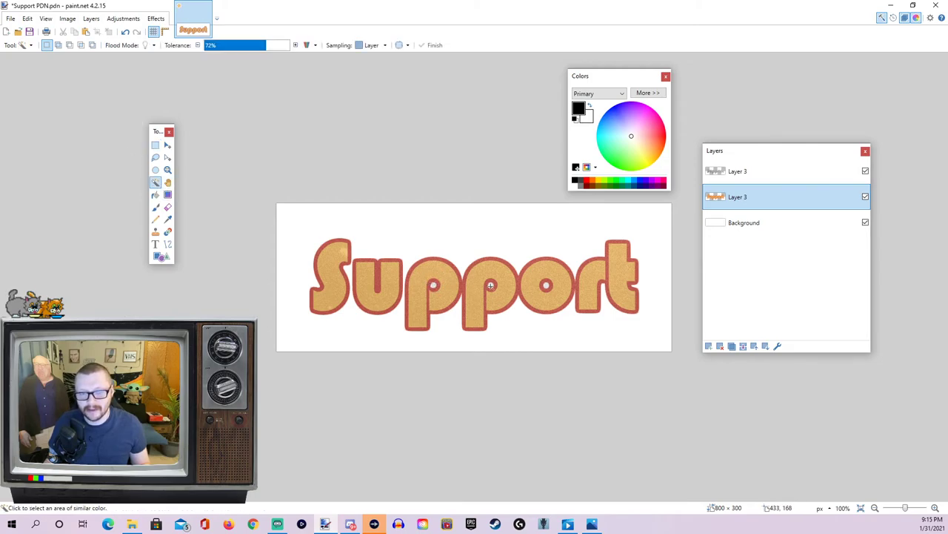
click(435, 286)
click(490, 285)
click(434, 286)
click(719, 172)
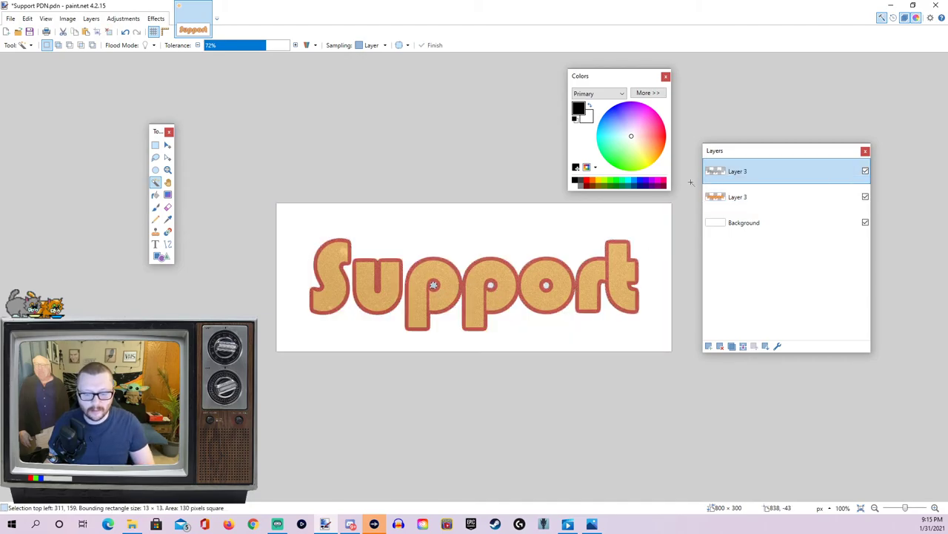
click(786, 198)
click(738, 171)
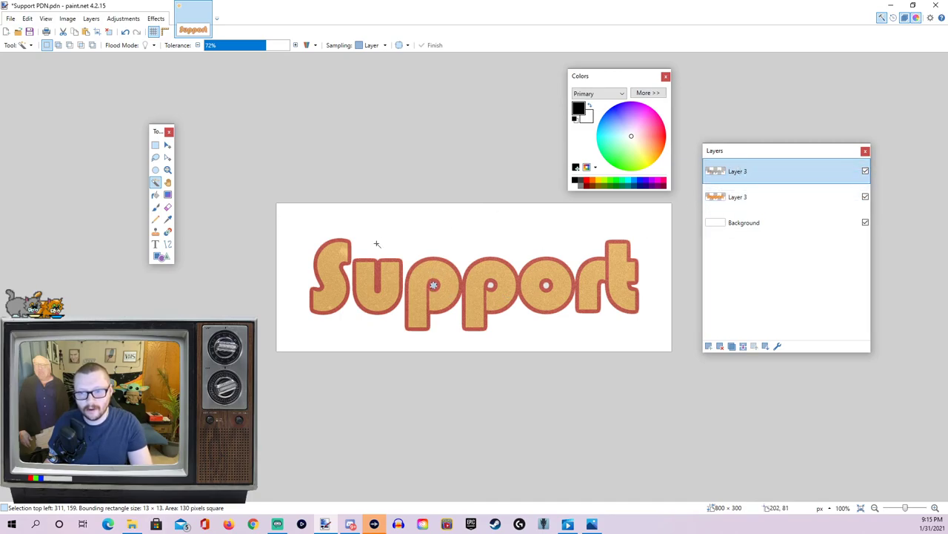
key(ctrl+d)
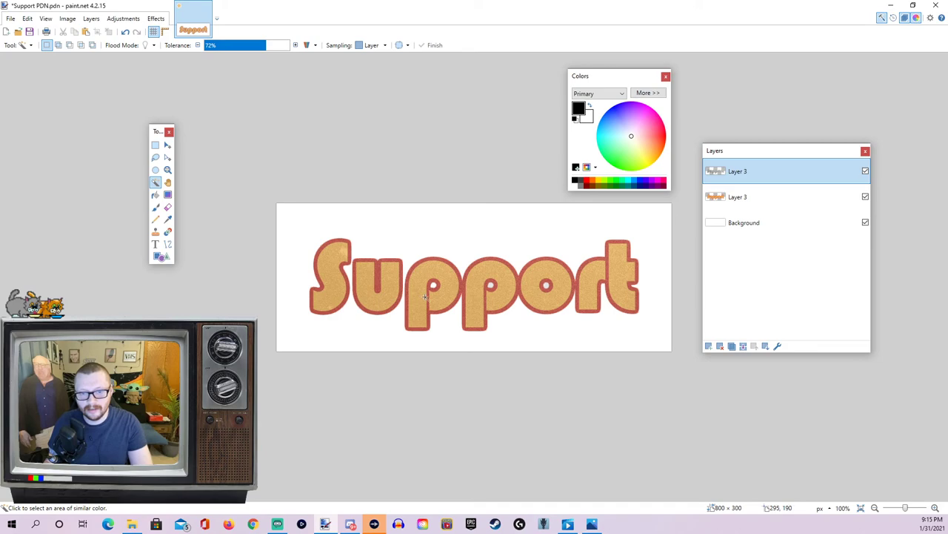
Step: Select the holes of the second "p" and the "o" on the text layer one by one and remove their grain on the grain layer
click(815, 196)
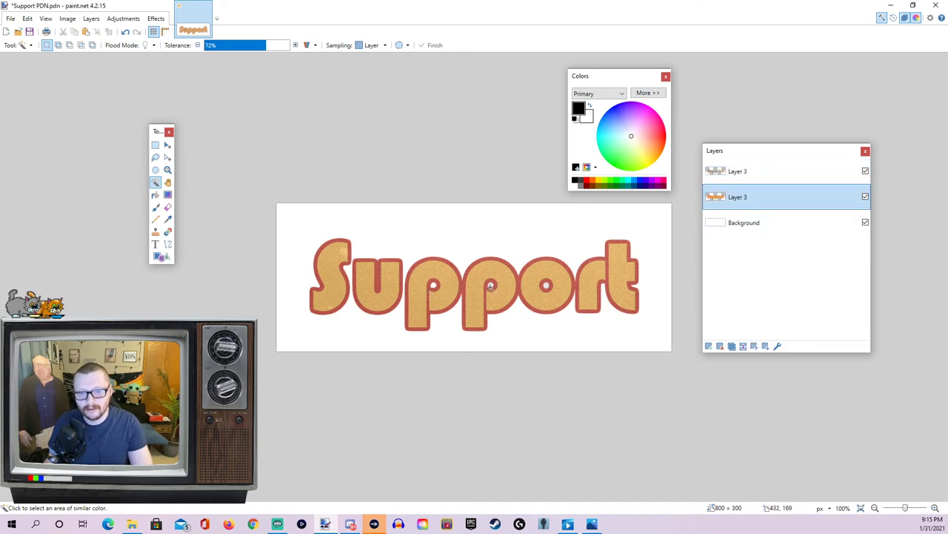
click(763, 172)
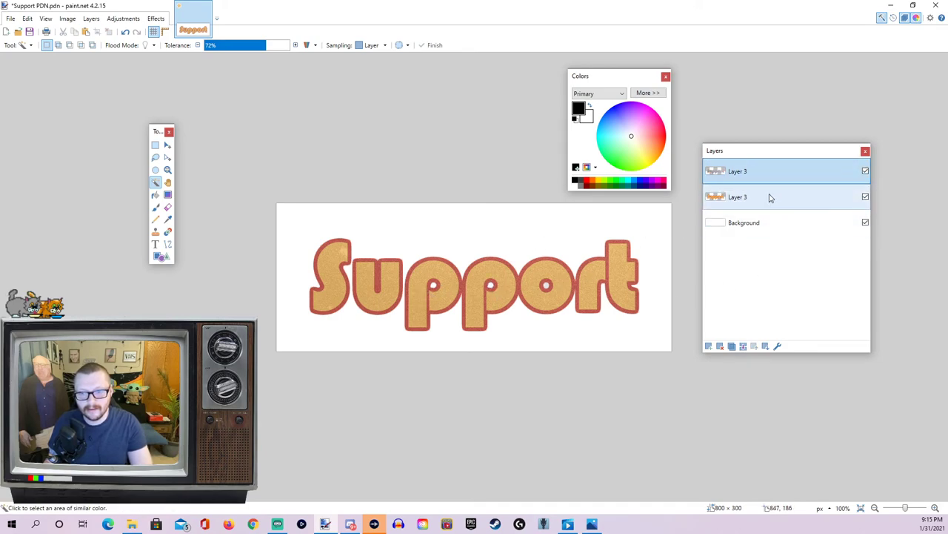
click(770, 198)
click(763, 171)
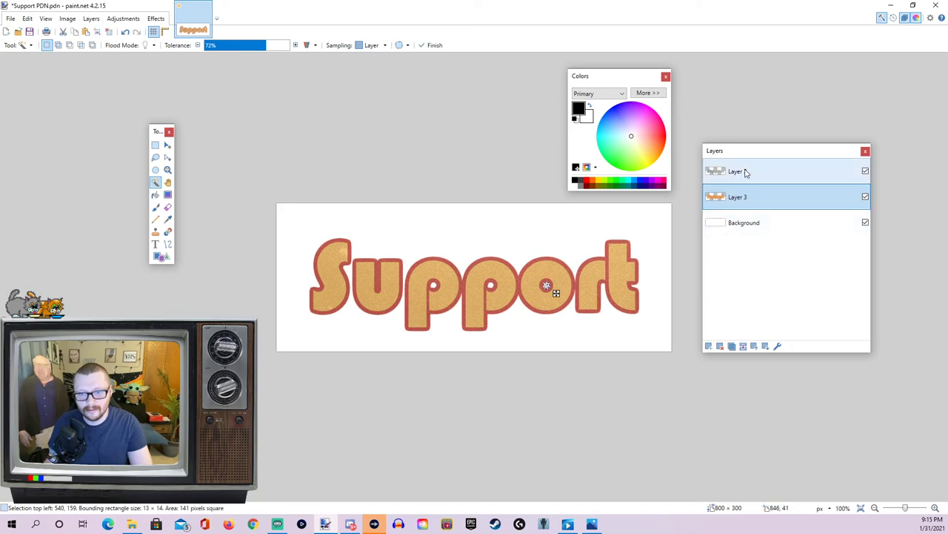